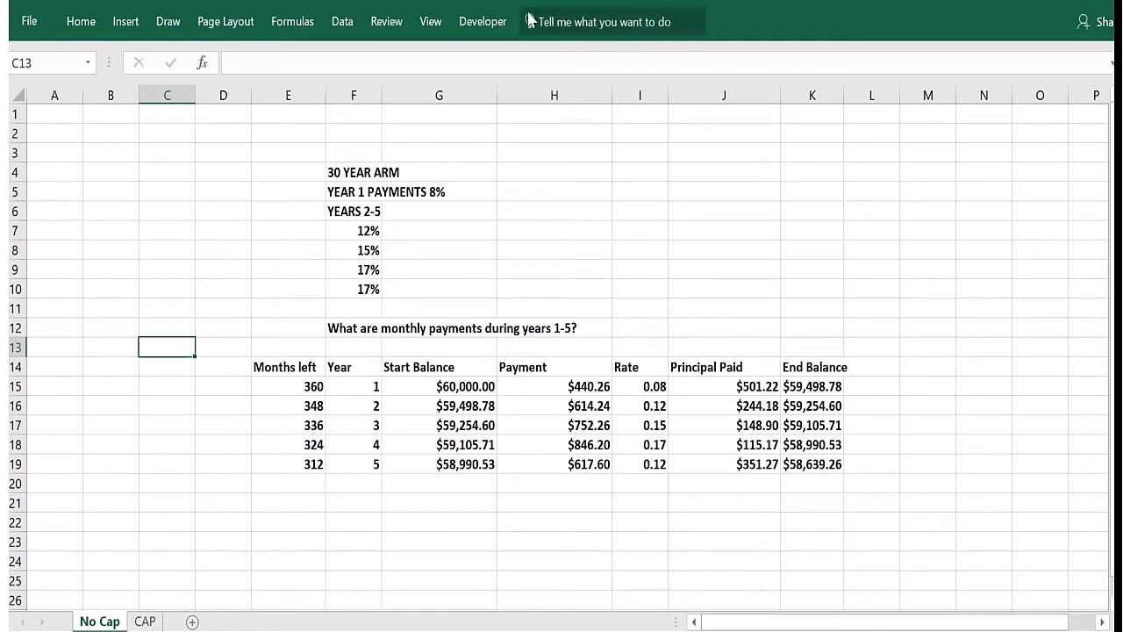
Review the 30-year ARM terms in F4:F10, covering the year 1 rate and the rates listed for years 2-5
click(346, 173)
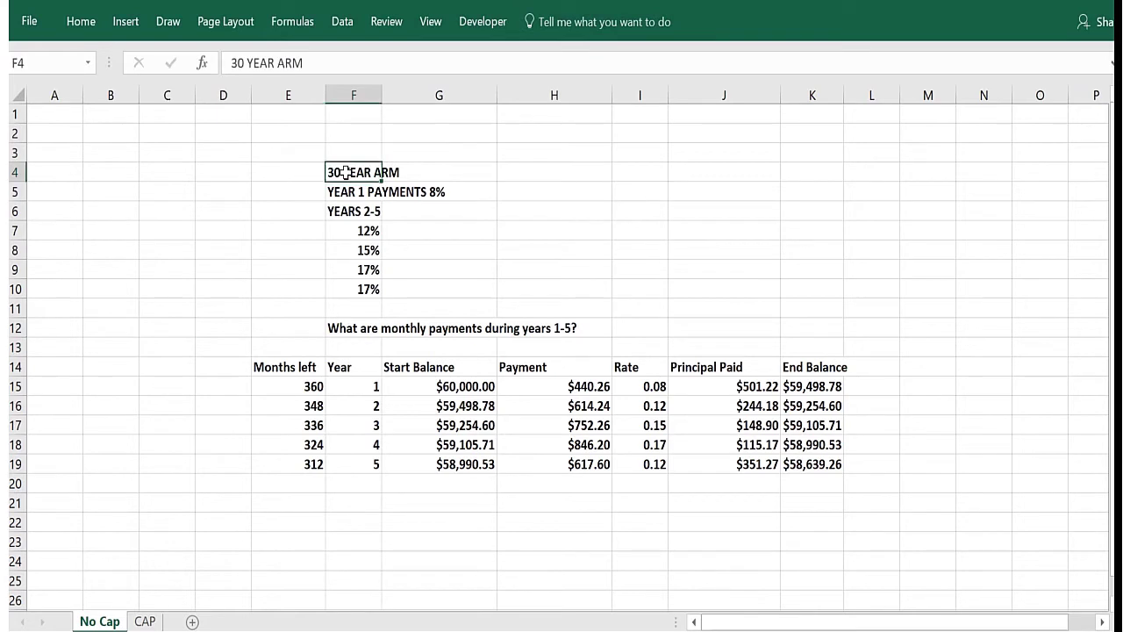
click(388, 168)
click(369, 172)
click(403, 165)
click(357, 191)
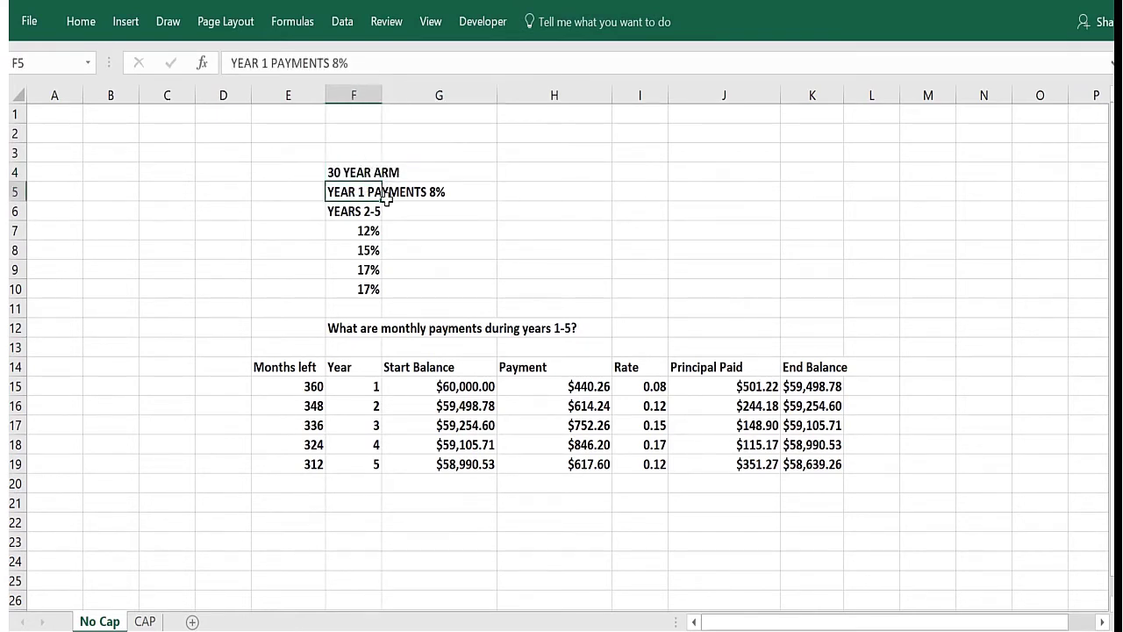
click(409, 194)
click(349, 194)
click(343, 210)
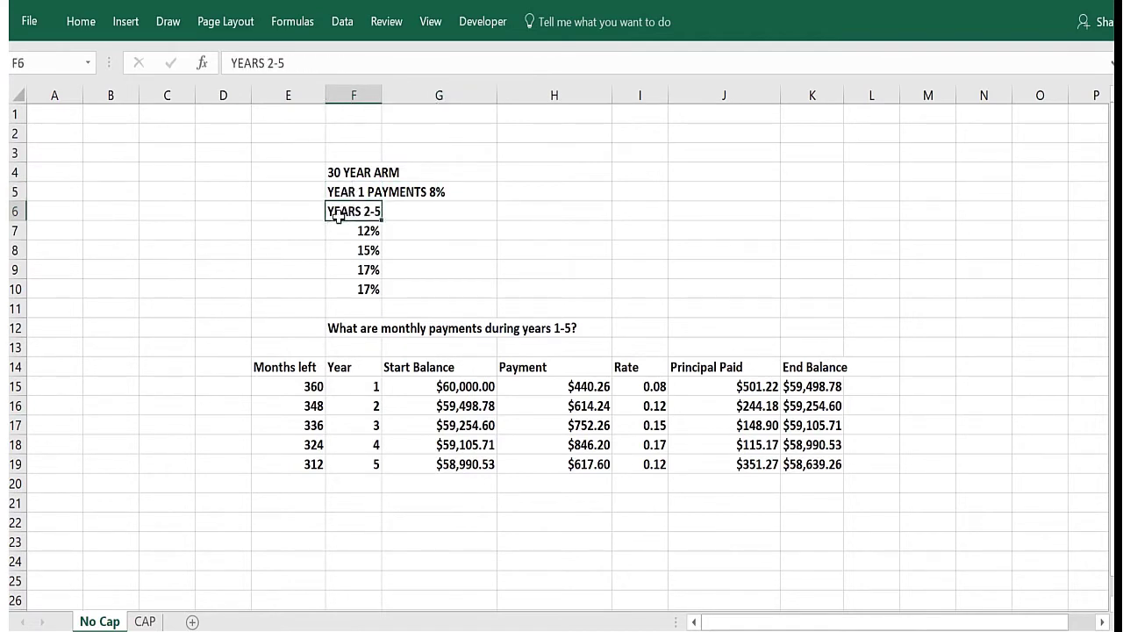
click(340, 231)
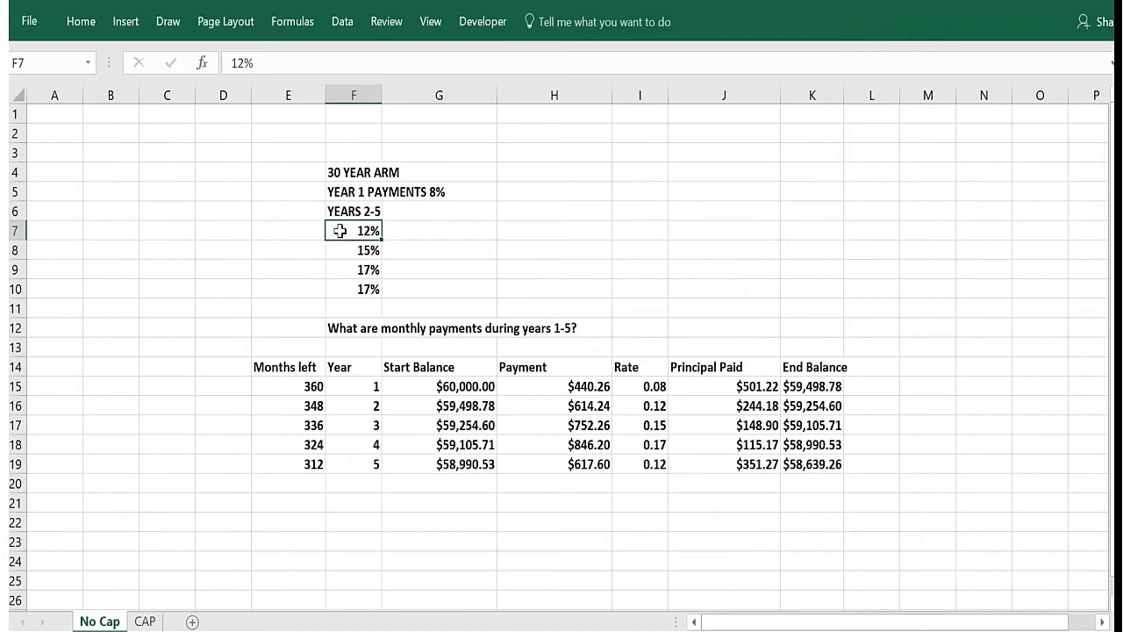
click(347, 252)
click(341, 270)
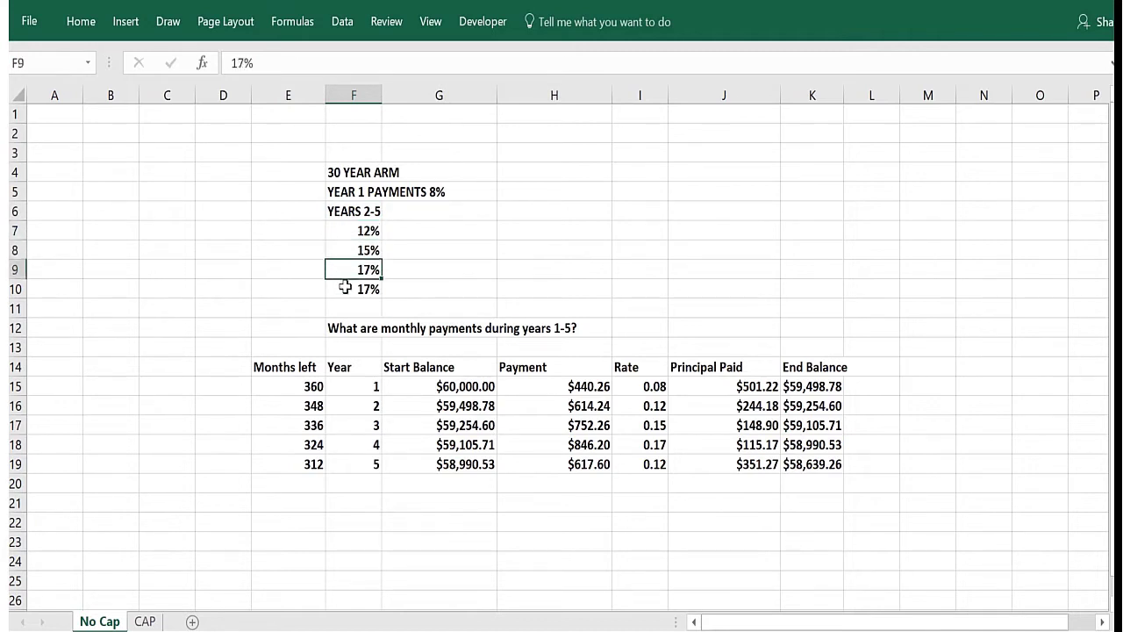
click(346, 290)
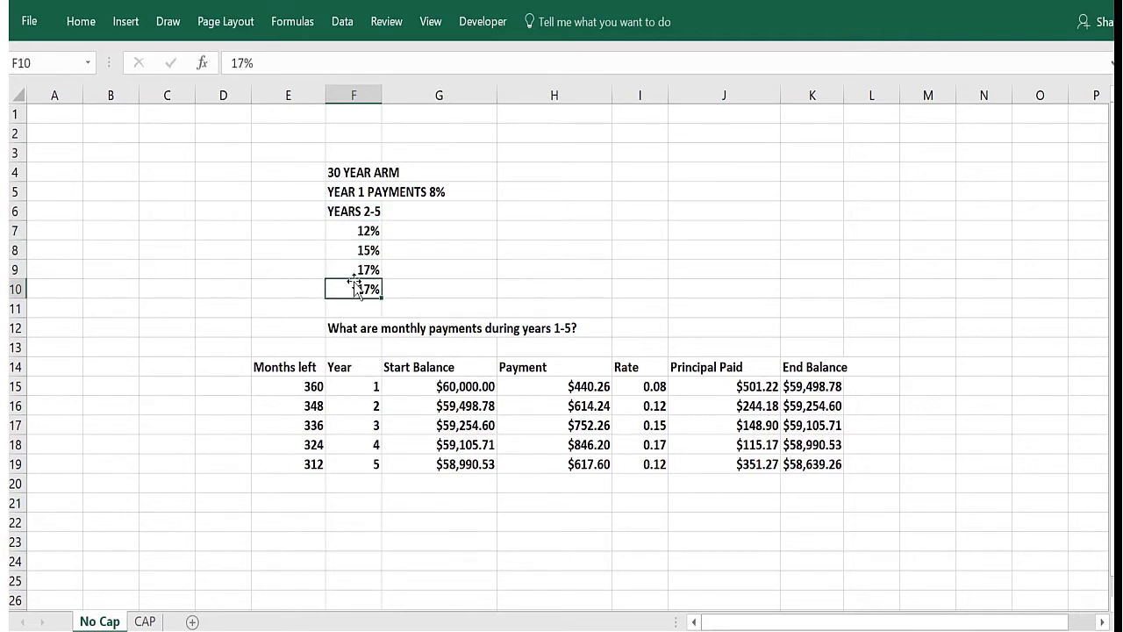
Examine the year 1 row's start balance, months left, and the formulas behind its payment, principal paid and end balance
click(349, 389)
click(433, 387)
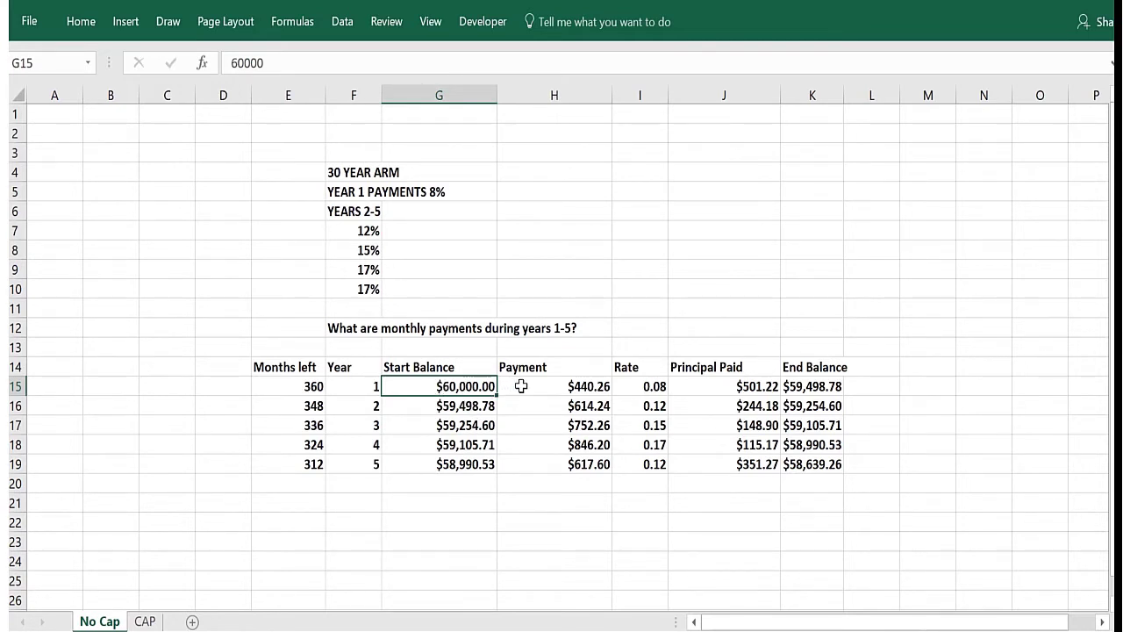
click(364, 404)
click(360, 389)
click(363, 403)
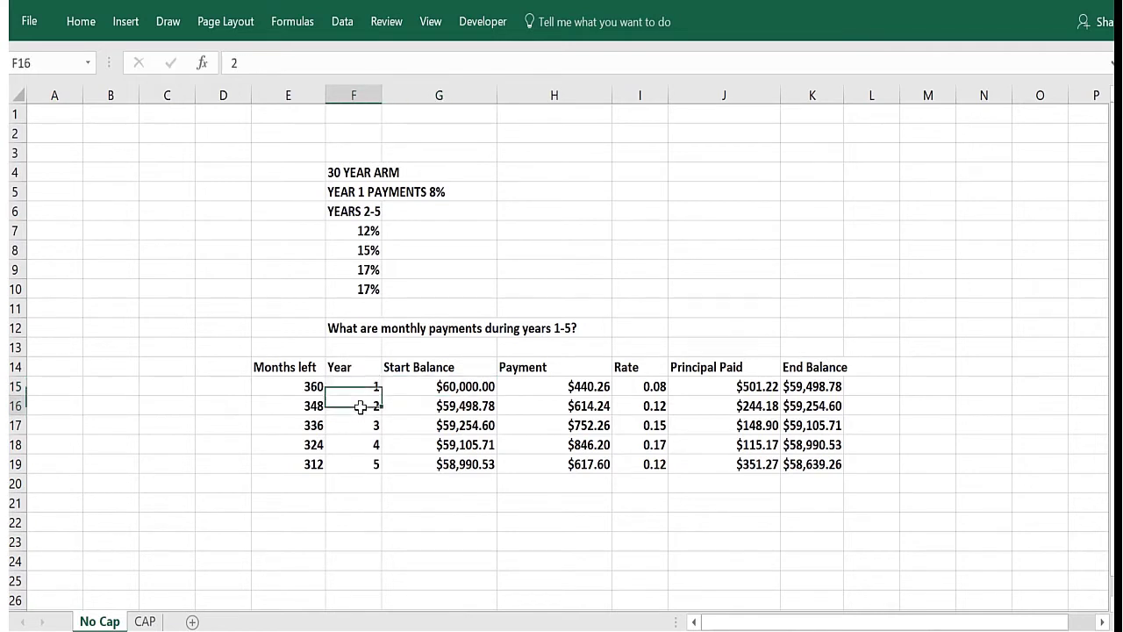
click(524, 386)
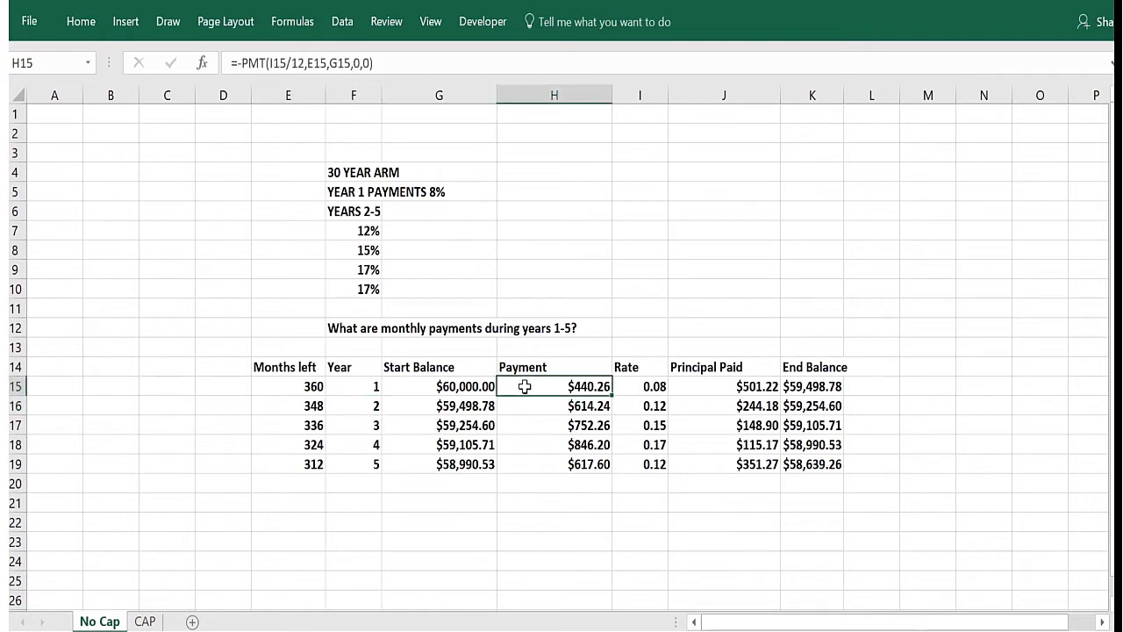
click(729, 385)
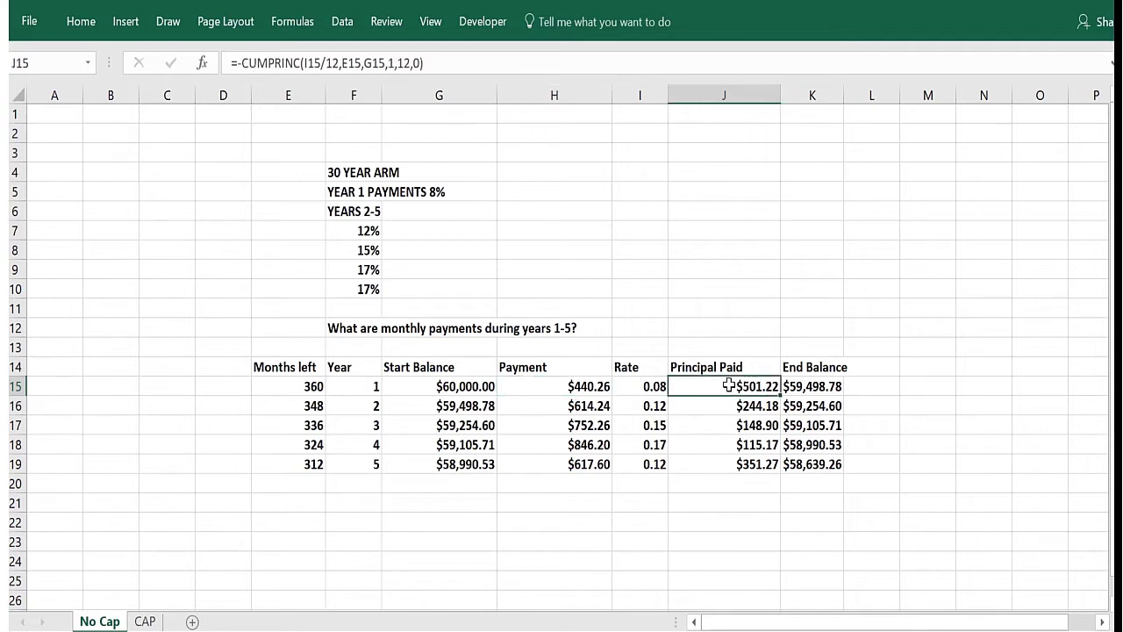
click(295, 384)
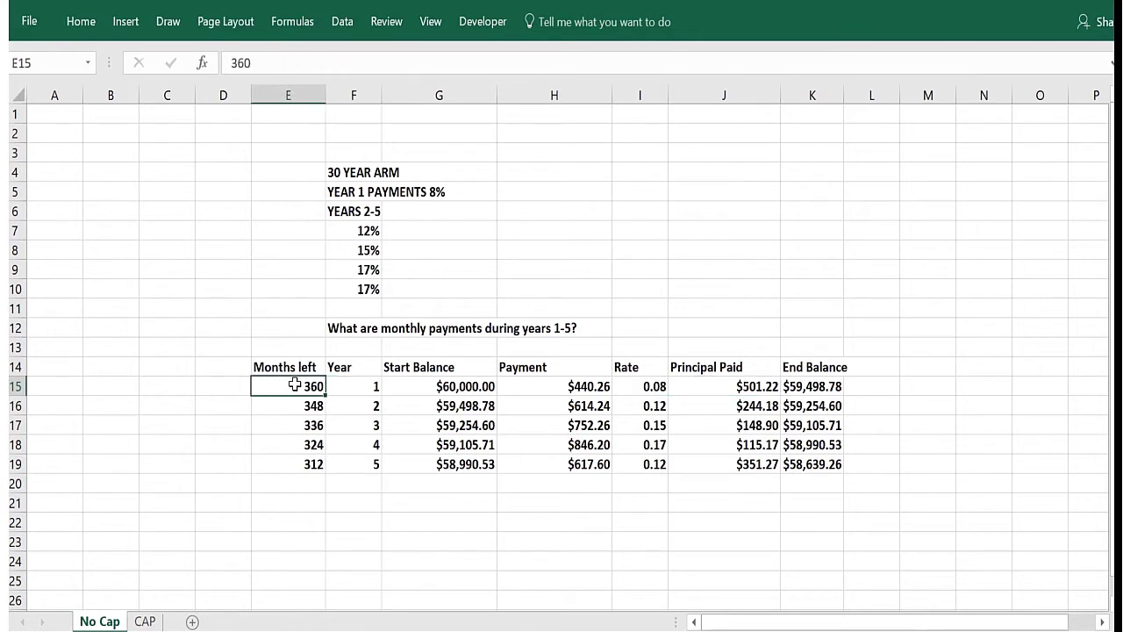
click(701, 386)
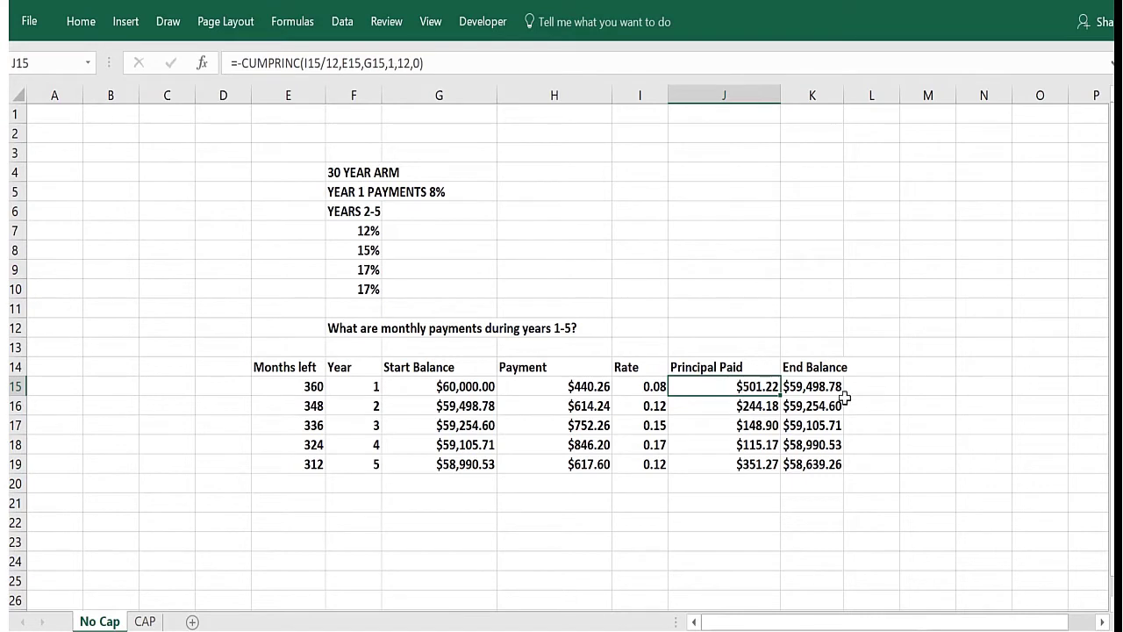
click(811, 387)
Examine the year 2 row's formulas for start balance, months left, payment, principal paid and end balance
click(450, 402)
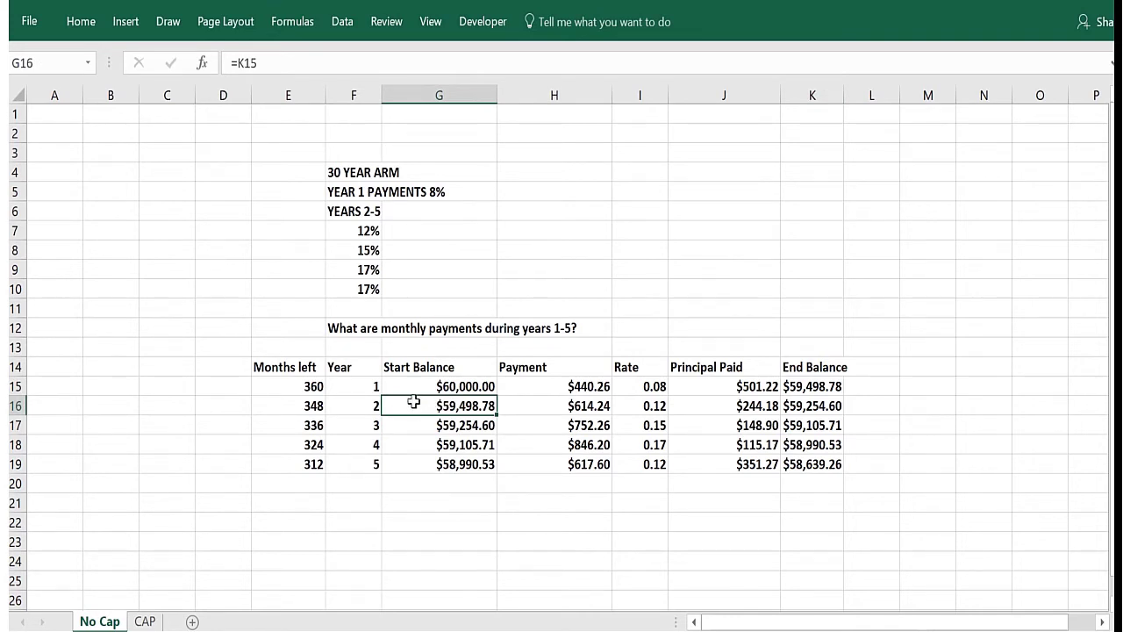
click(644, 405)
click(462, 406)
click(316, 405)
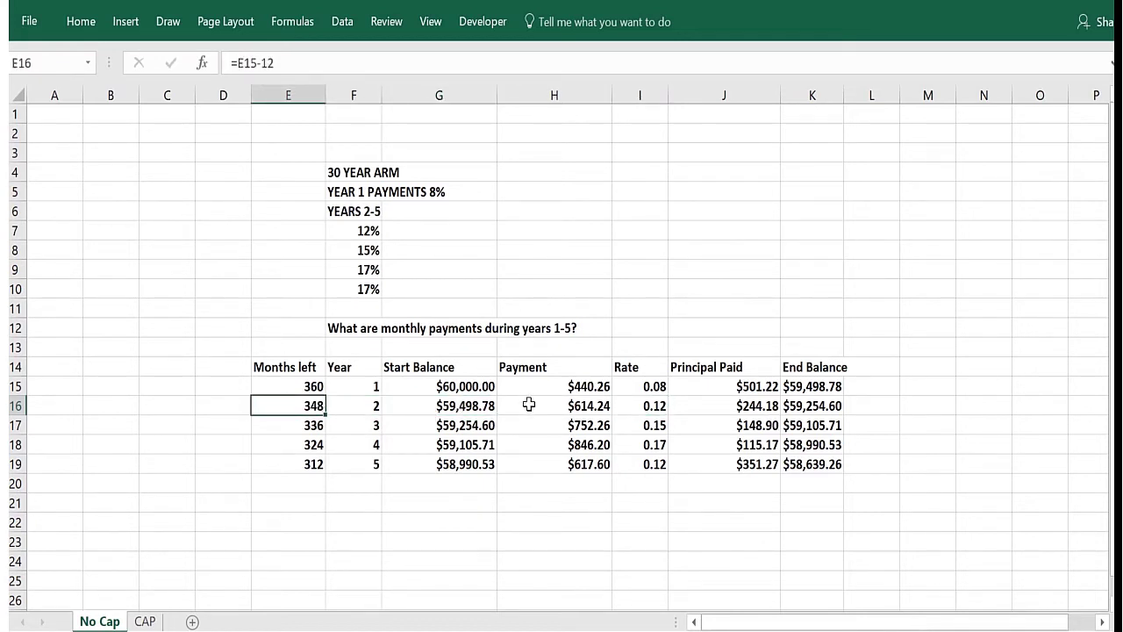
click(529, 404)
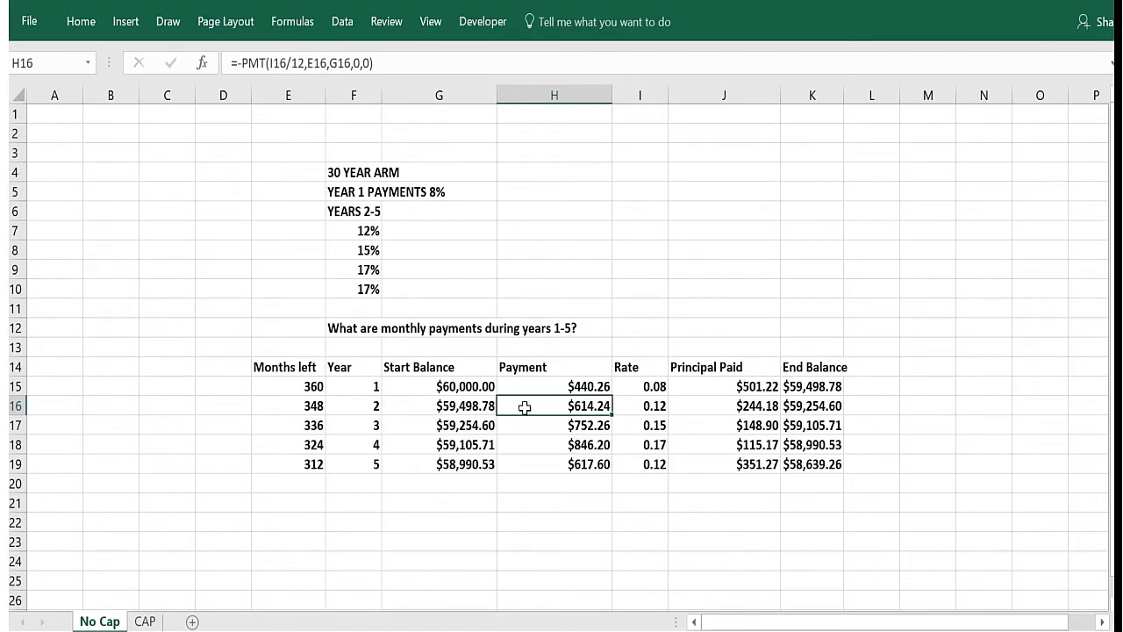
click(707, 404)
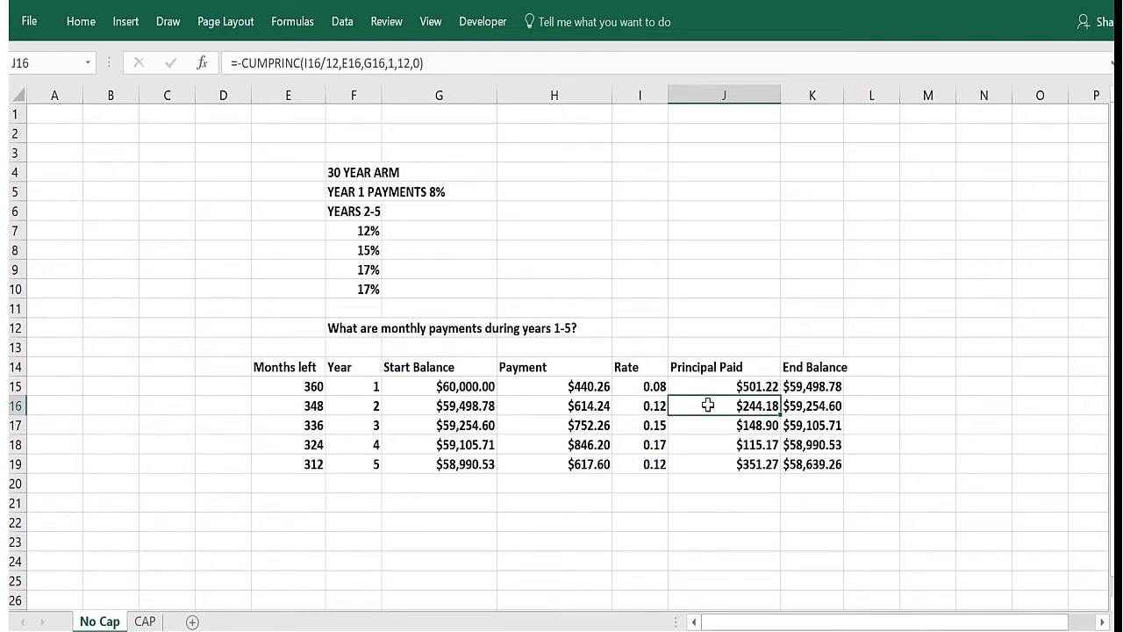
click(824, 406)
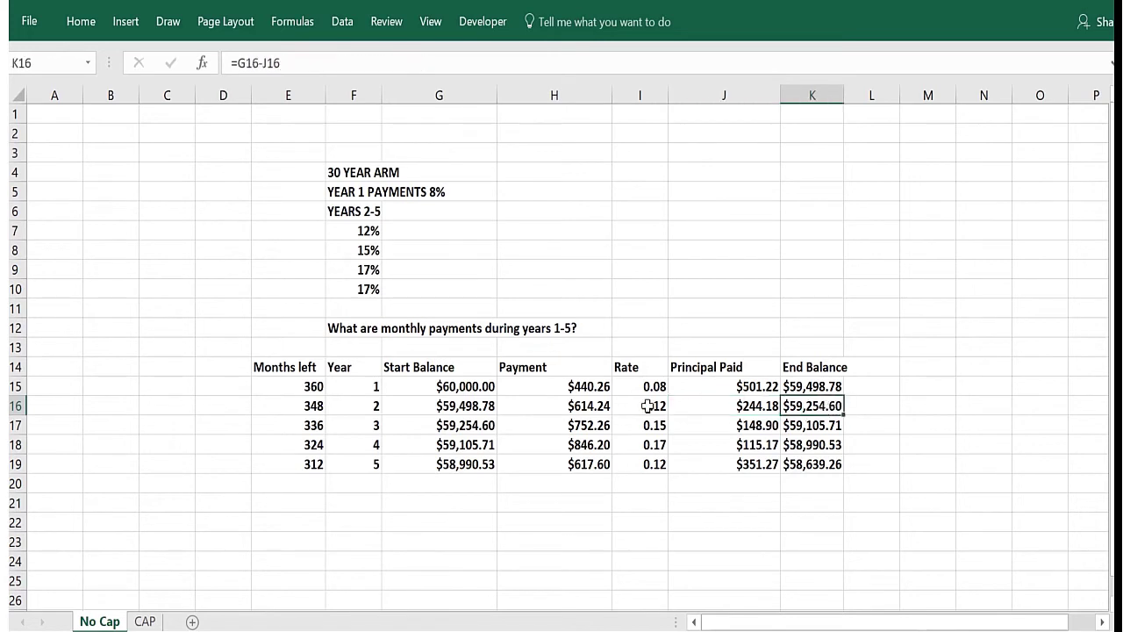
drag(468, 405, 821, 409)
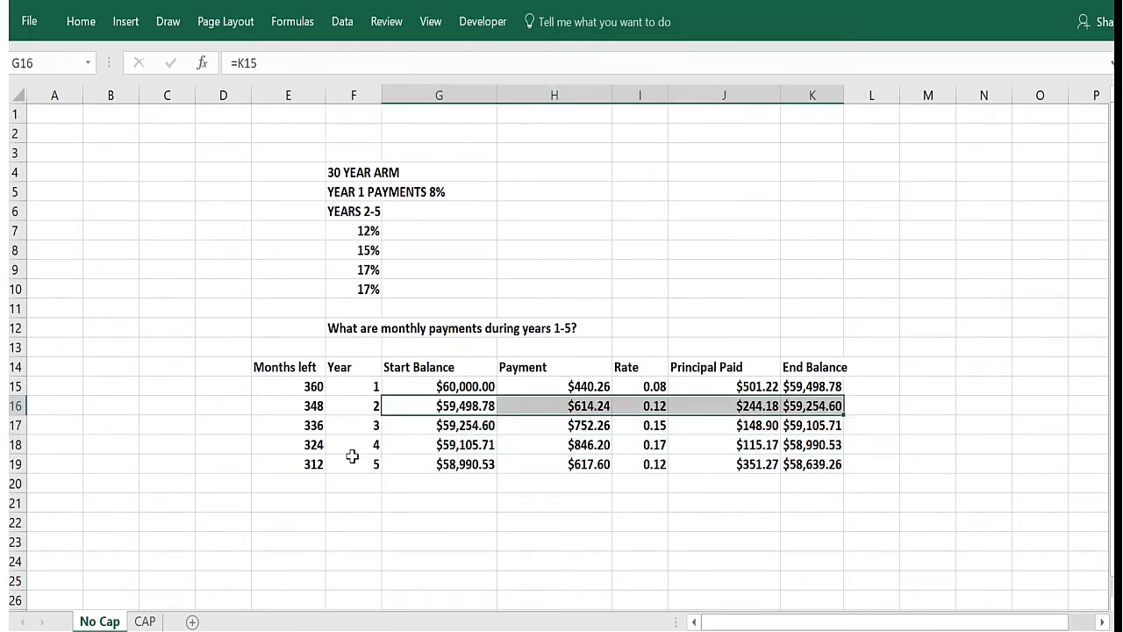
Compare the payment formulas and rates across the year 2, 3 and 5 rows, along with the year 5 start balance
click(438, 463)
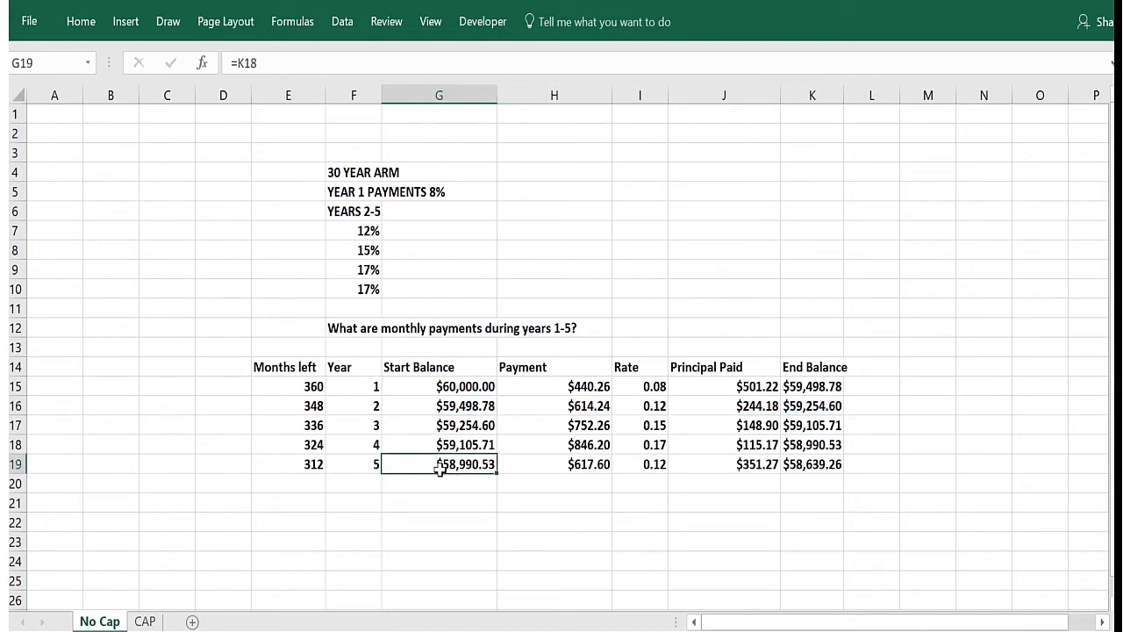
click(558, 425)
click(561, 462)
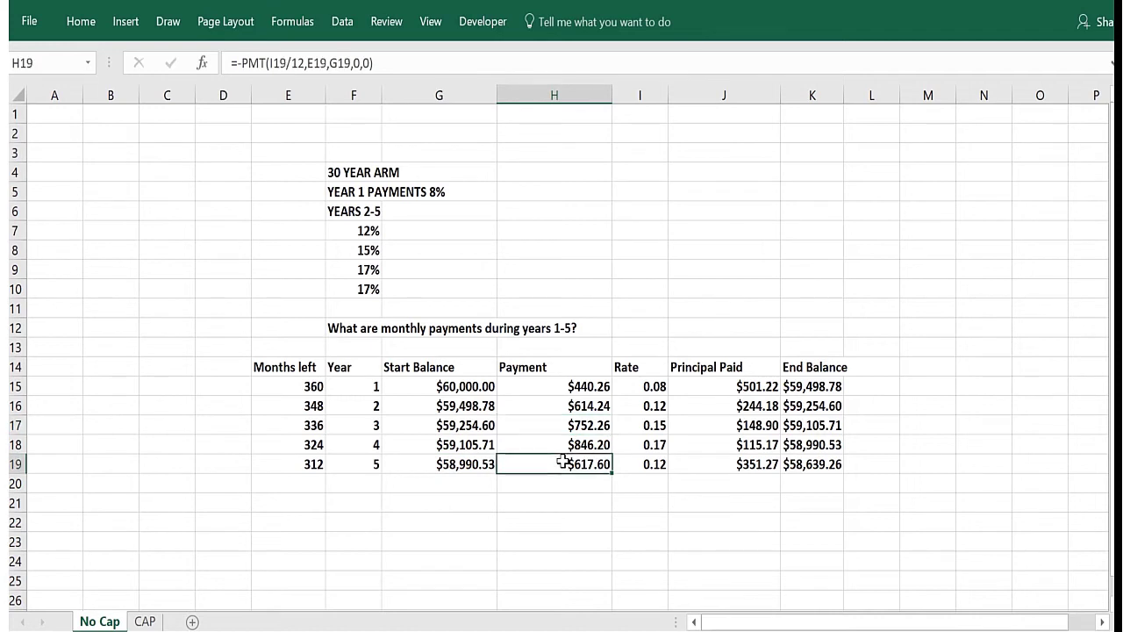
click(560, 425)
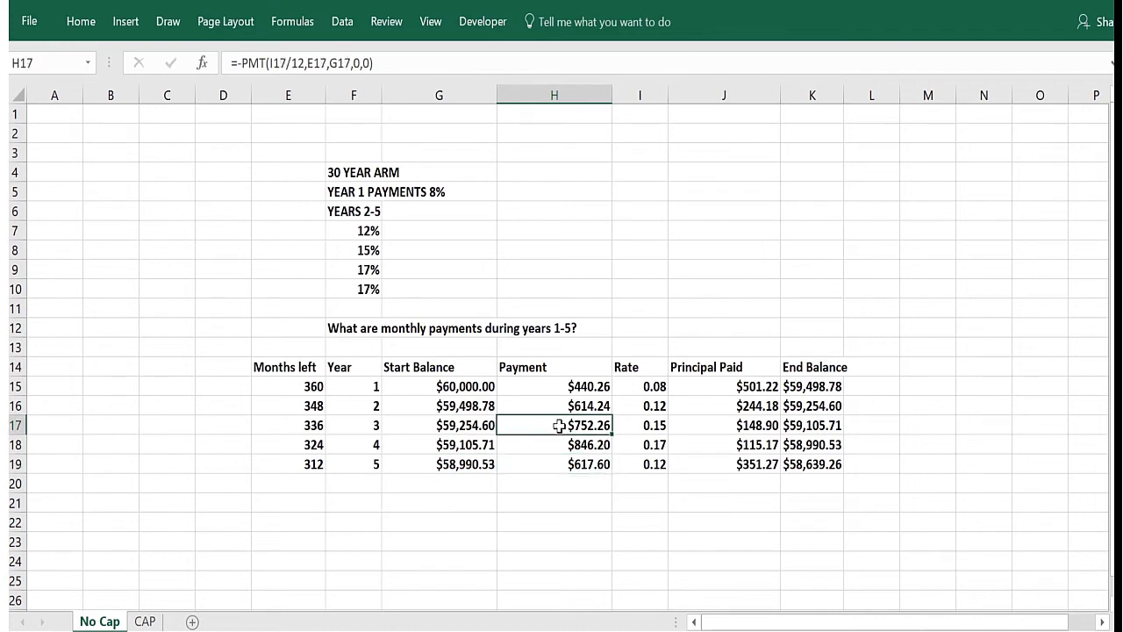
click(643, 419)
click(589, 408)
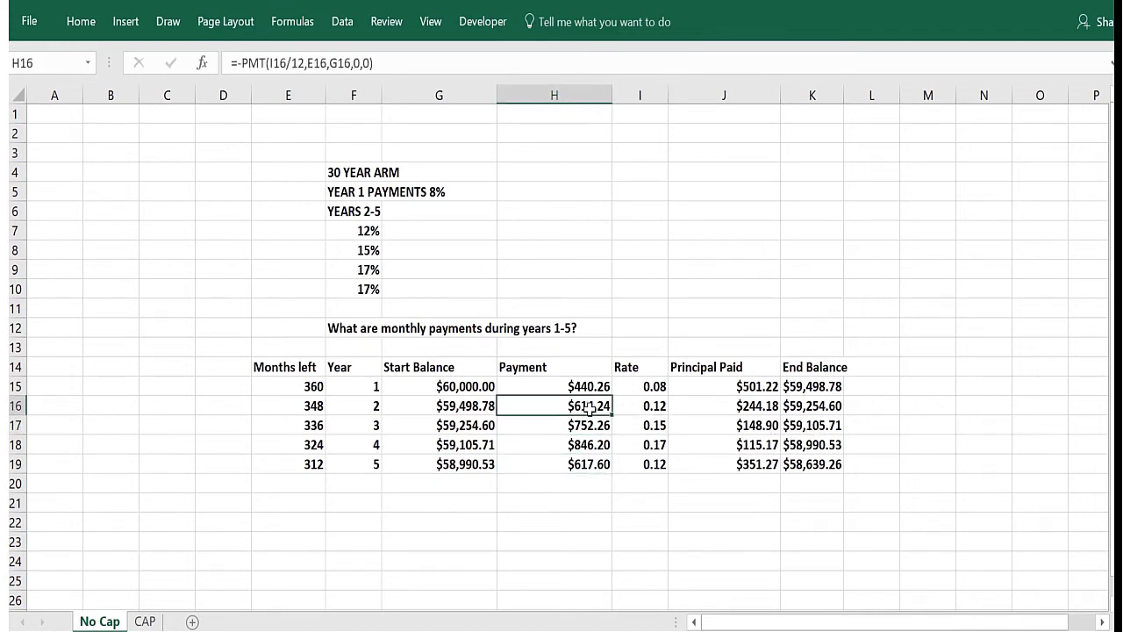
click(656, 425)
click(545, 410)
Inspect the CUMPRINC formulas in the Principal Paid column for years 2 through 5
click(689, 404)
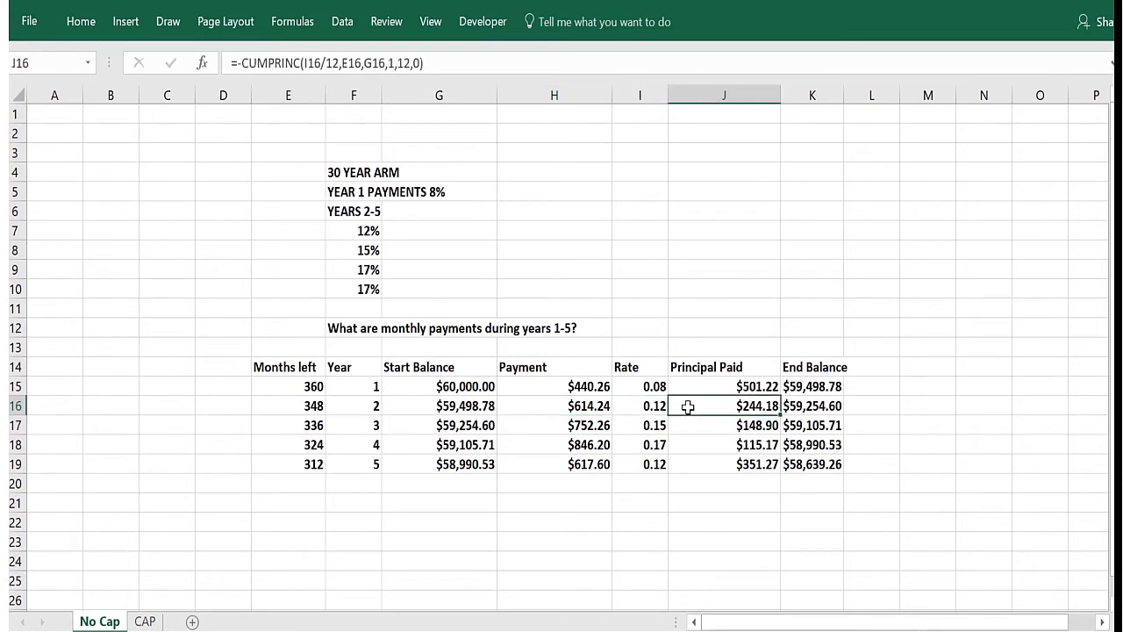
click(690, 464)
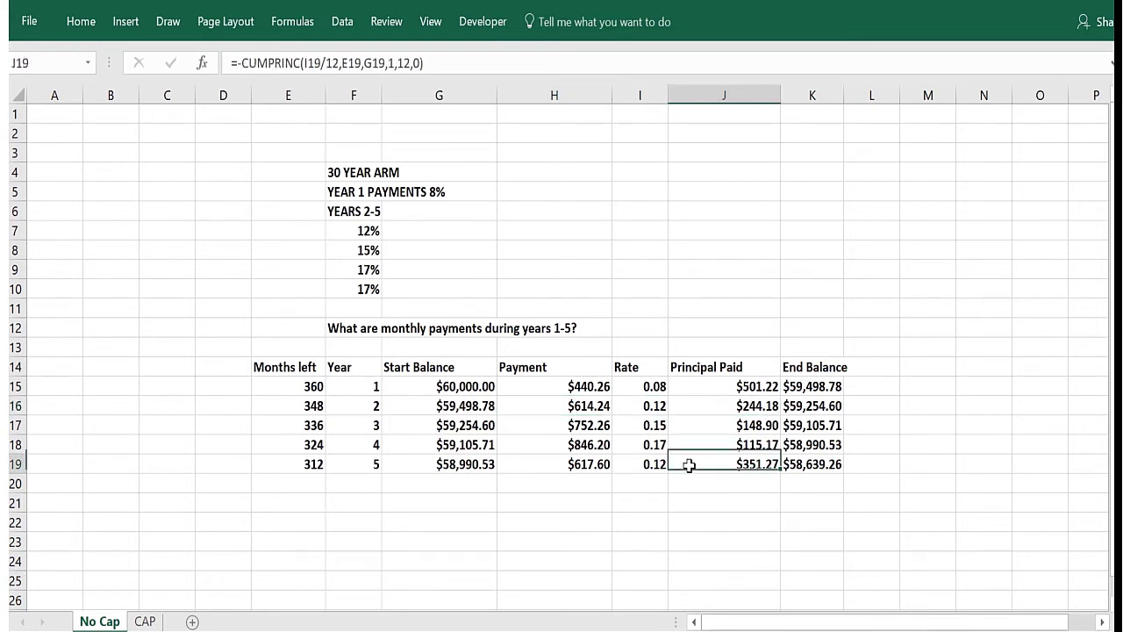
click(682, 405)
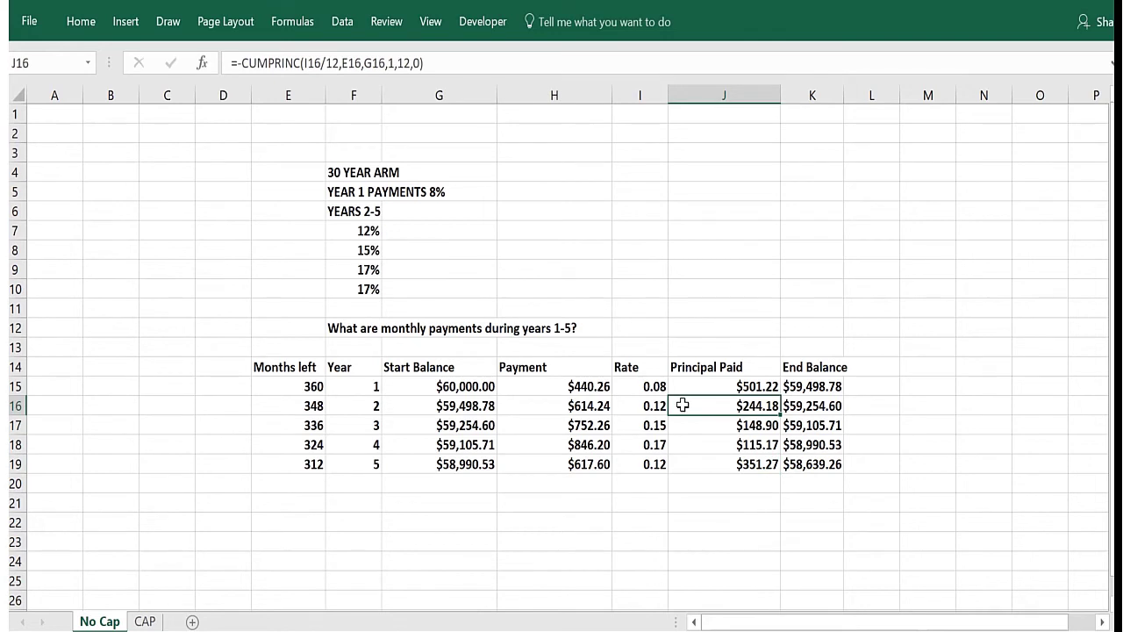
click(686, 427)
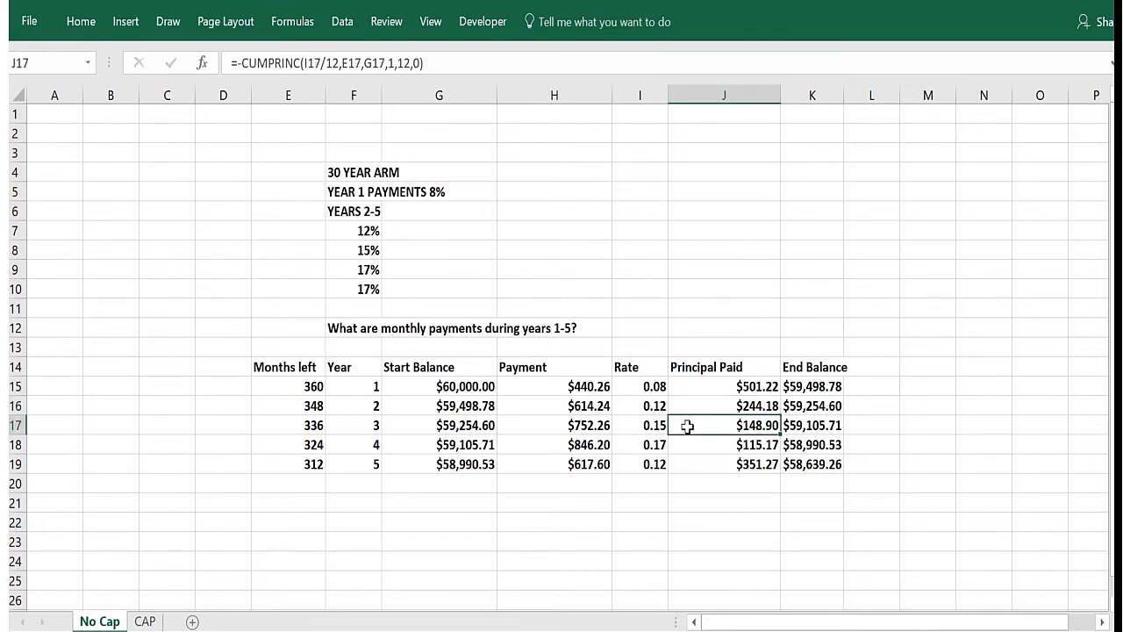
click(687, 444)
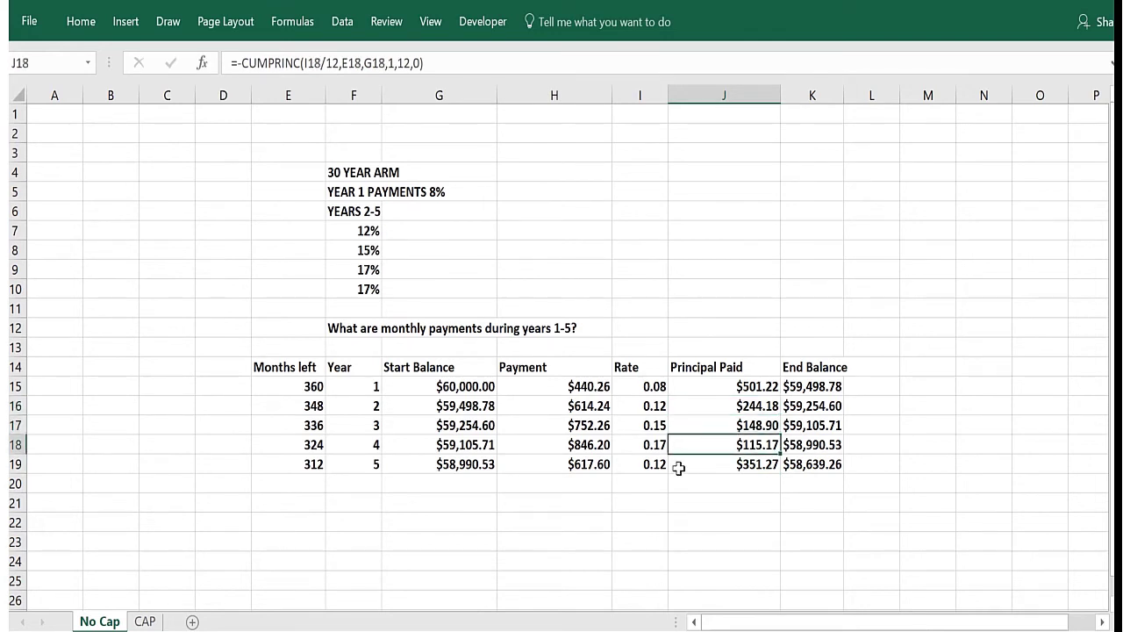
click(650, 465)
click(693, 463)
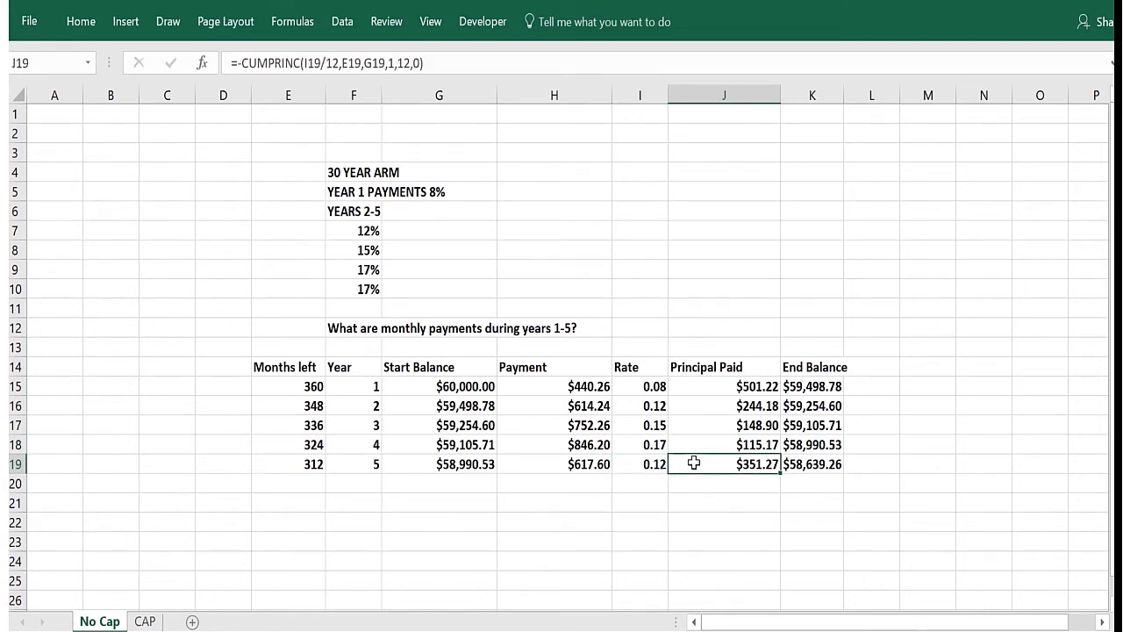
click(537, 382)
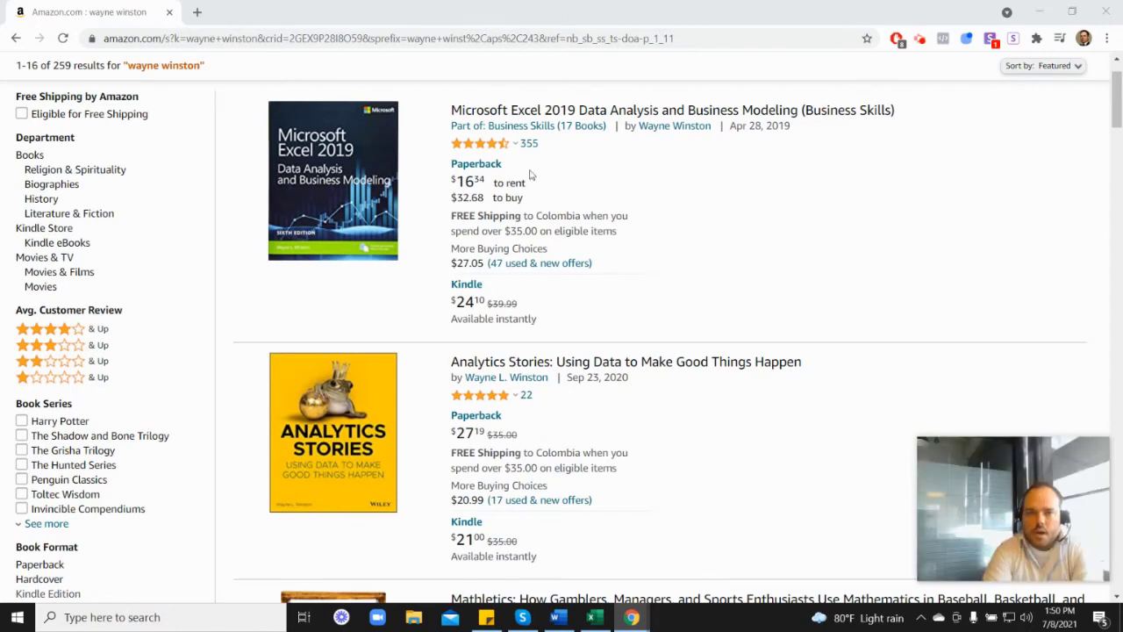
Browse the Amazon book search results down to Marketing Analytics: Data-Driven Techniques with Microsoft Excel and return toward the first listings
mouse_move(481, 151)
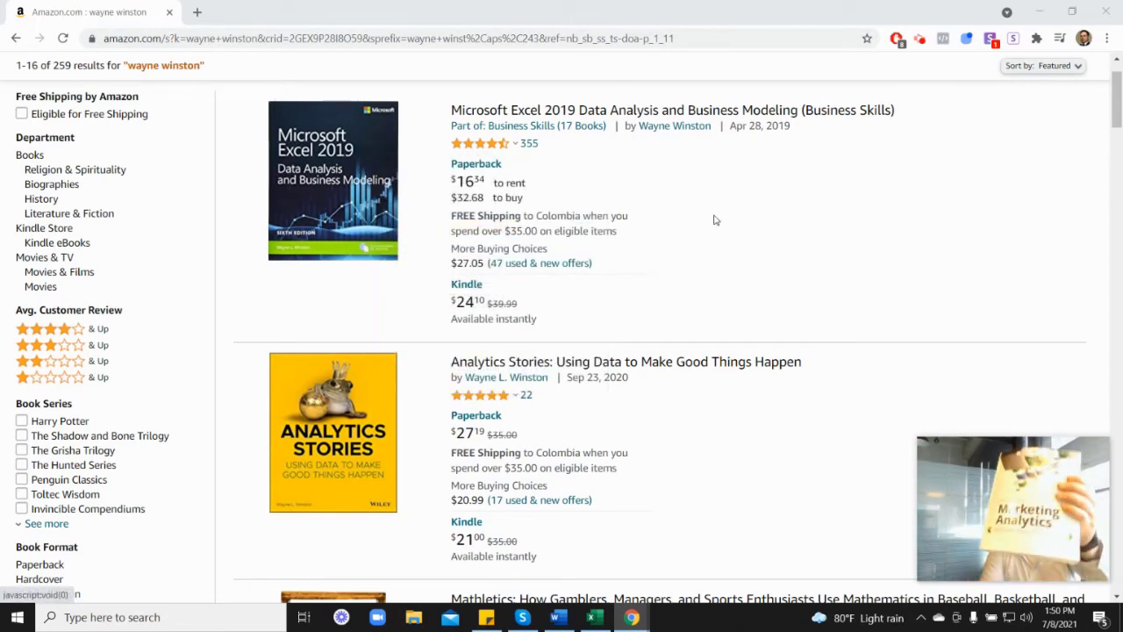
scroll(1035, 356, down, 6)
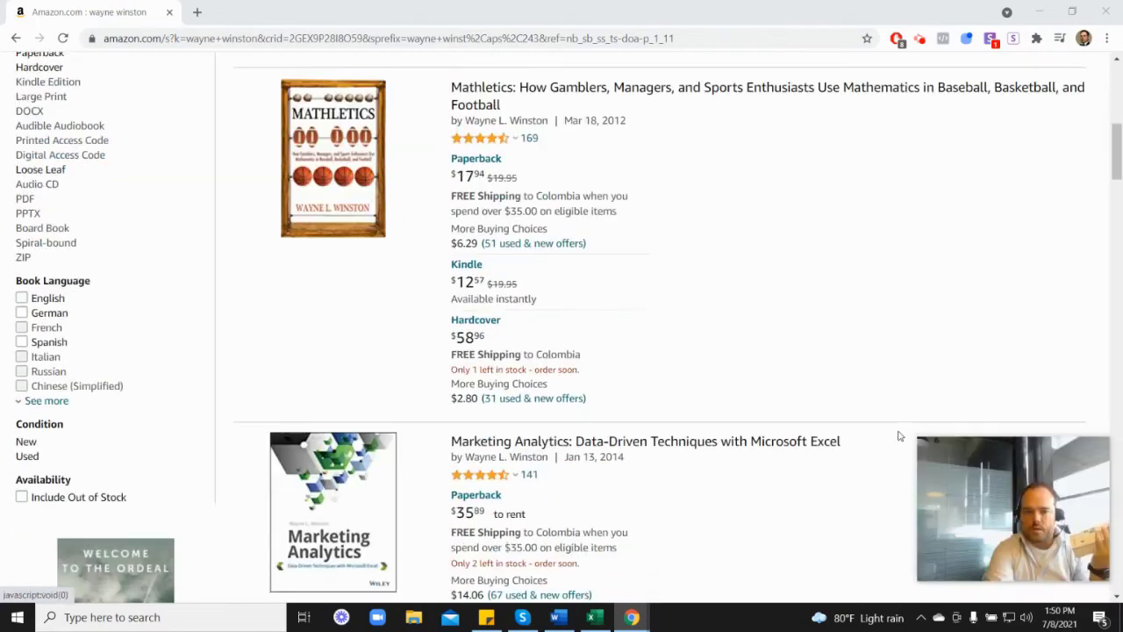
scroll(491, 416, down, 1)
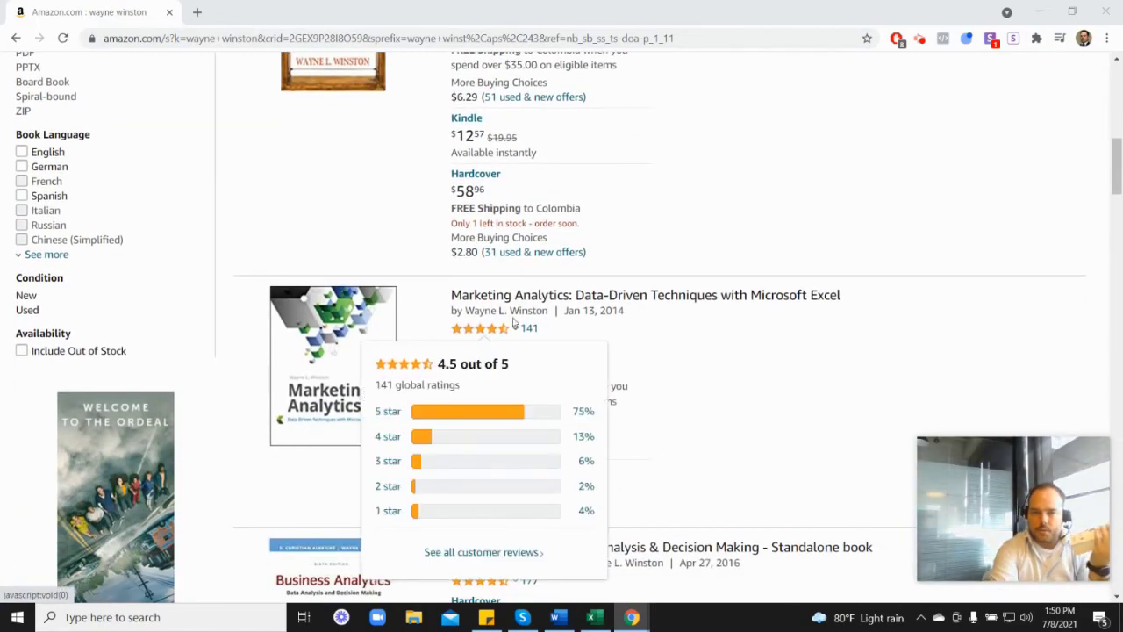
scroll(614, 331, up, 4)
scroll(653, 333, up, 2)
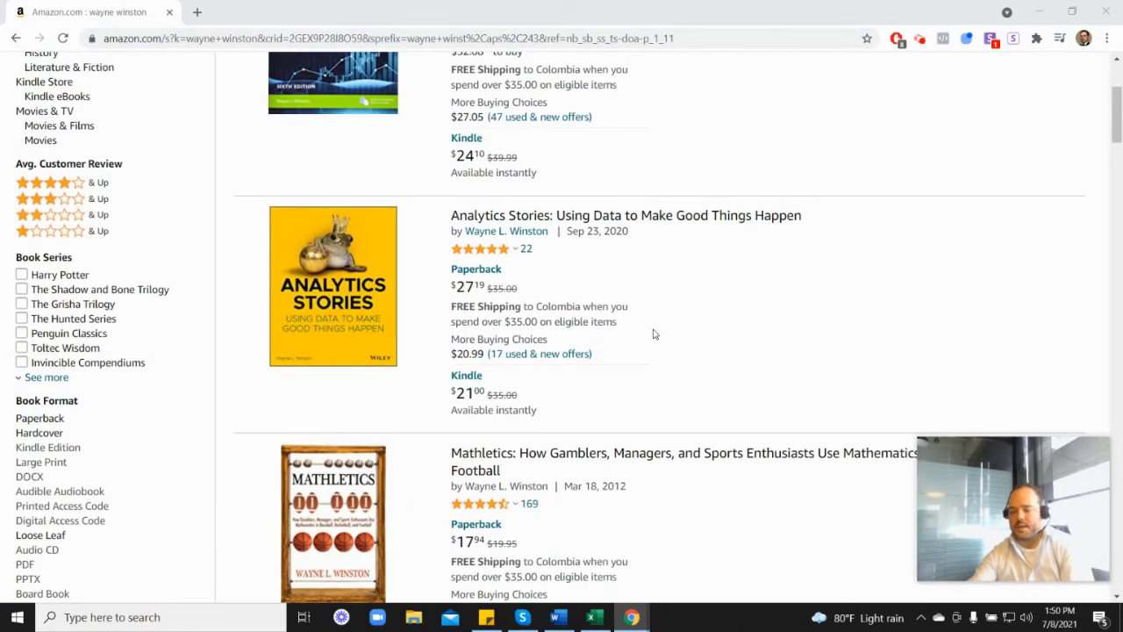